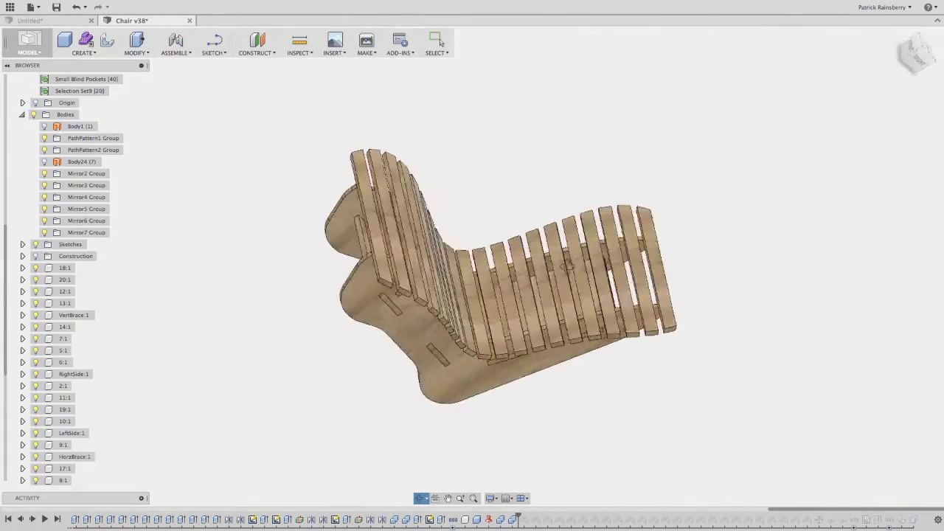
Orbit the chair to an isometric view and advance the timeline to the flattened parts layout
mouse_move(628, 213)
mouse_down()
mouse_move(685, 234)
mouse_move(685, 250)
mouse_up()
key(Escape)
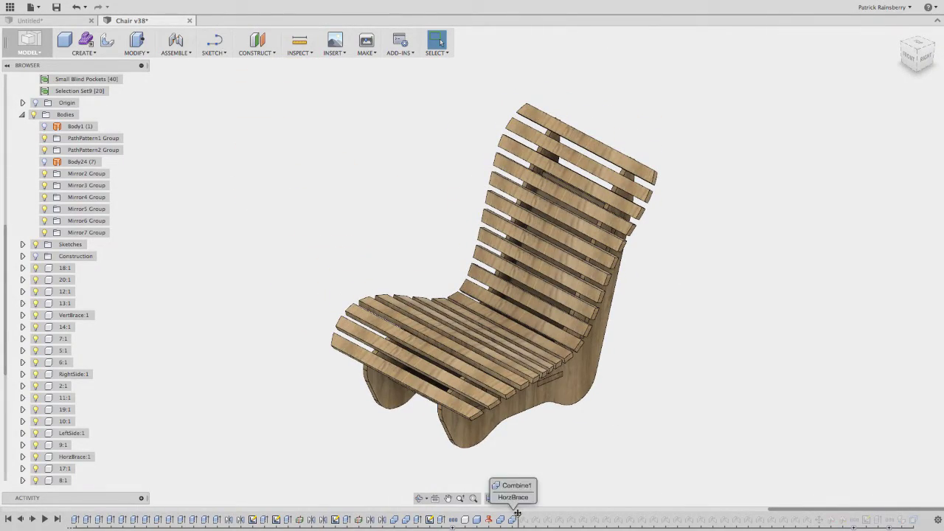
mouse_move(513, 519)
drag(898, 511, 915, 516)
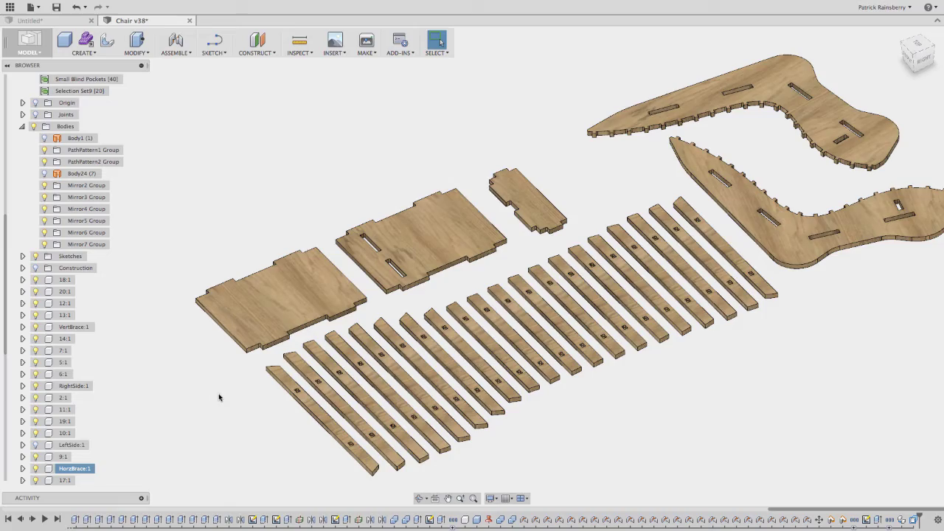
Zoom and pan across the flat-laid slats, braces and side panels
scroll(238, 381, up, 3)
scroll(289, 271, up, 3)
scroll(288, 270, up, 3)
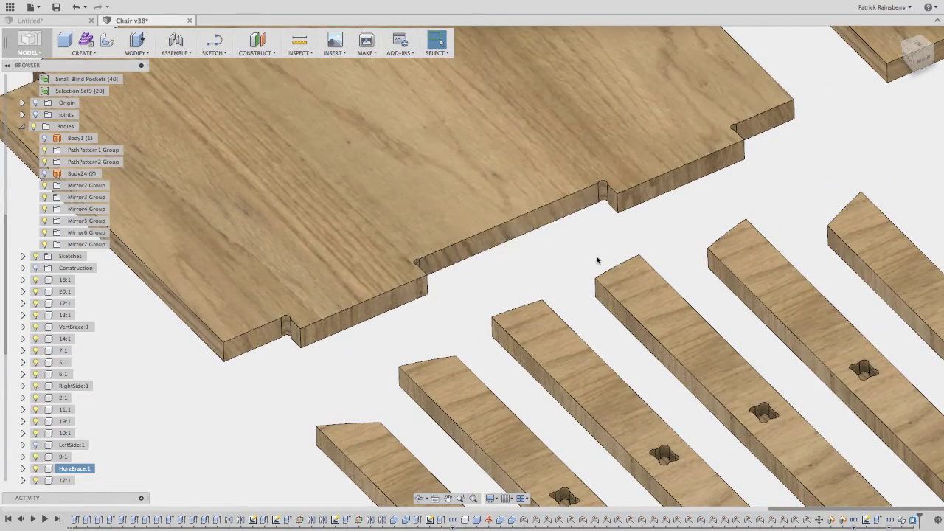
scroll(598, 261, down, 3)
middle_drag(626, 314, 468, 233)
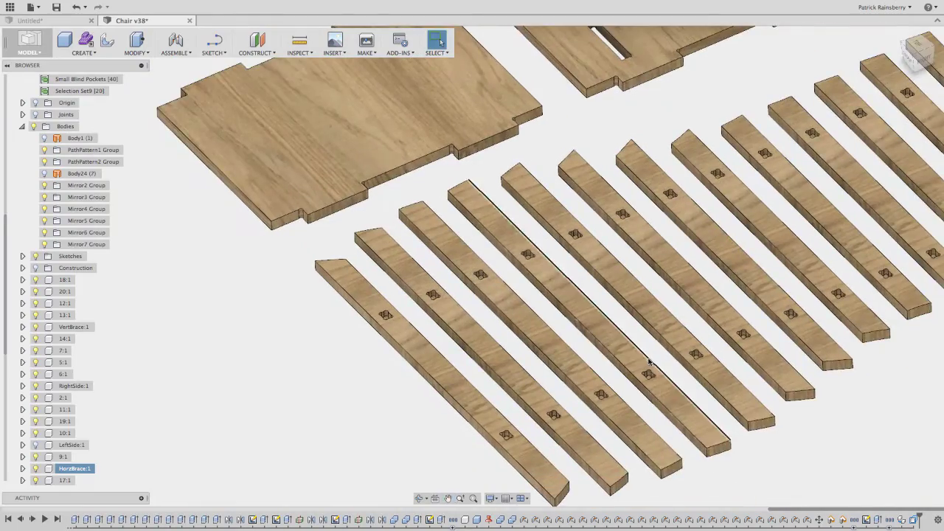
scroll(656, 365, up, 5)
scroll(656, 365, down, 5)
scroll(655, 369, down, 3)
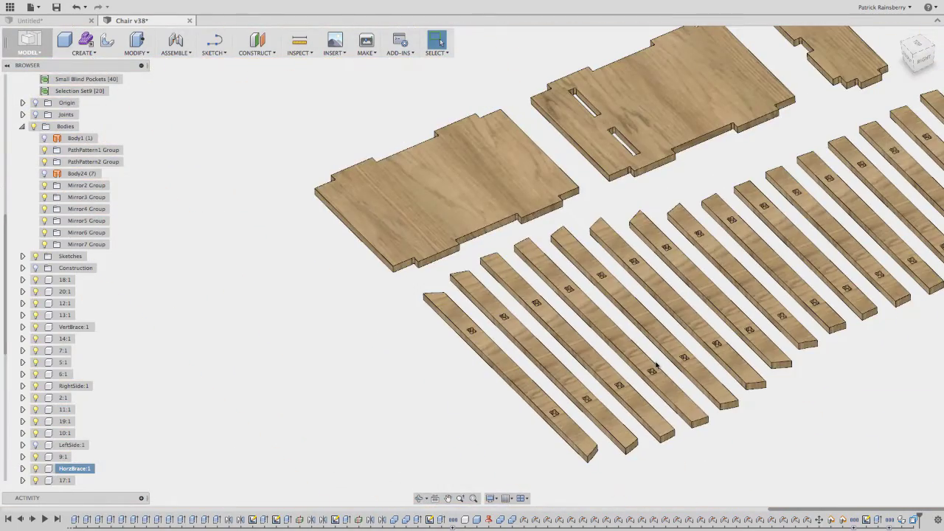
scroll(654, 369, down, 1)
mouse_move(666, 292)
middle_down()
mouse_move(501, 340)
mouse_move(377, 337)
mouse_move(380, 361)
middle_up()
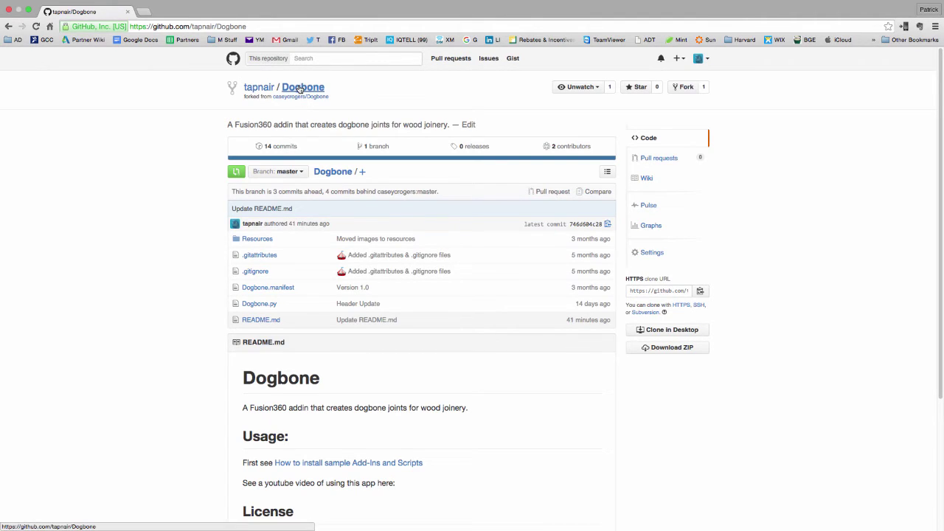
Scroll the Dogbone README and follow its 'How to install sample Add-Ins and Scripts' link
right_click(375, 115)
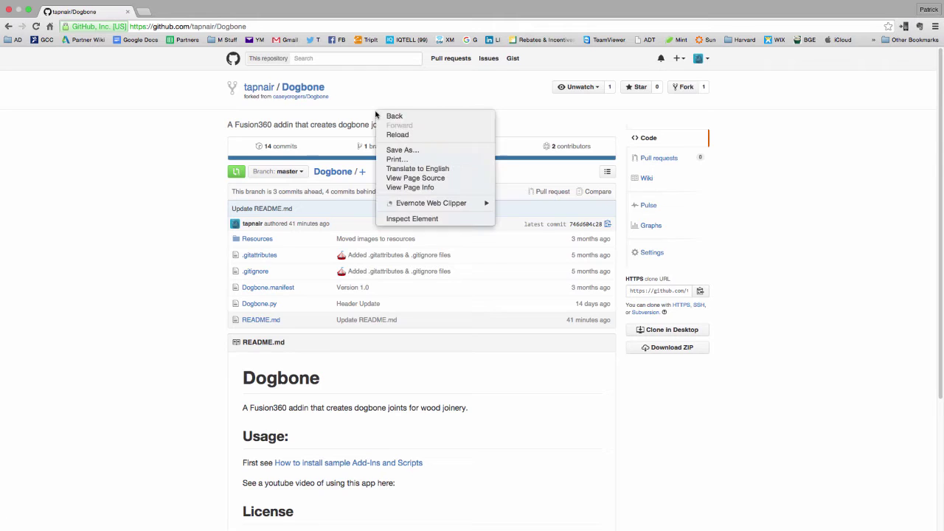
click(371, 116)
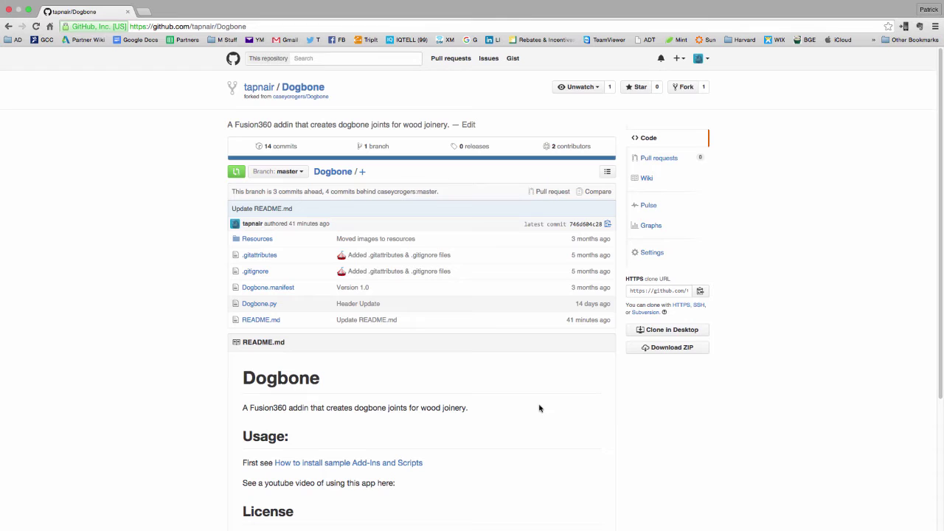
scroll(457, 431, down, 1)
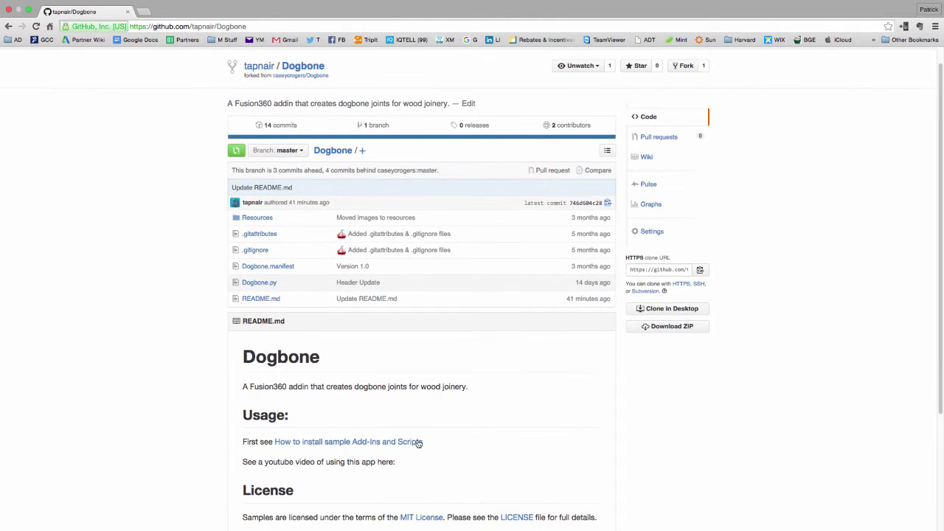
scroll(357, 486, down, 2)
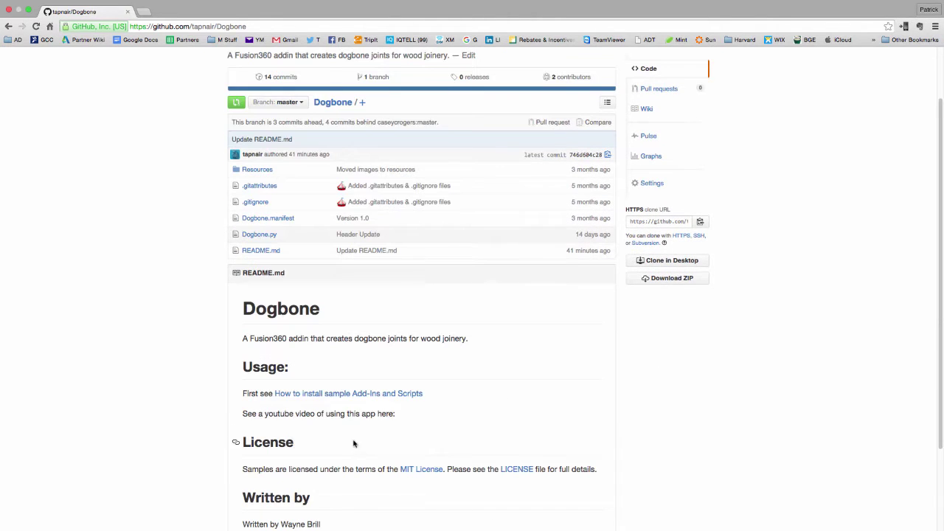
click(357, 396)
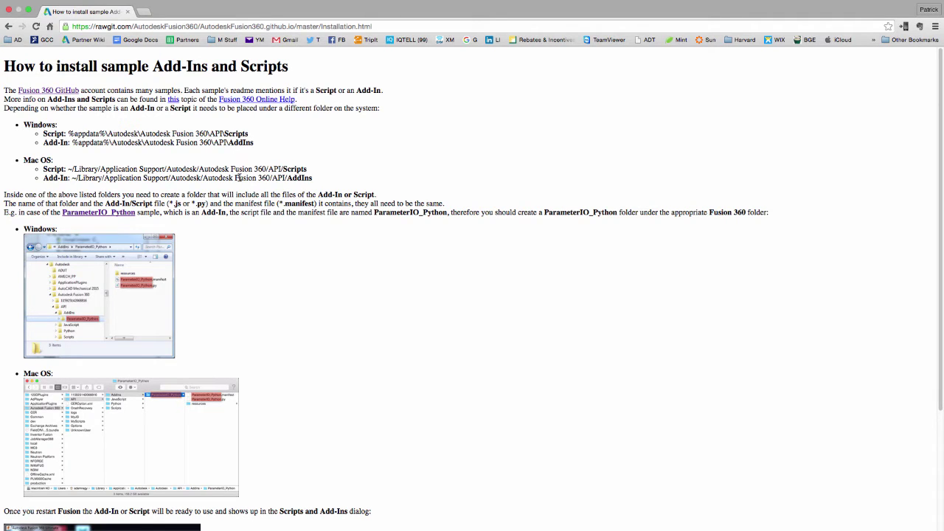
Scroll the installation guide to read the Windows and Mac AddIns folder paths
scroll(276, 338, down, 1)
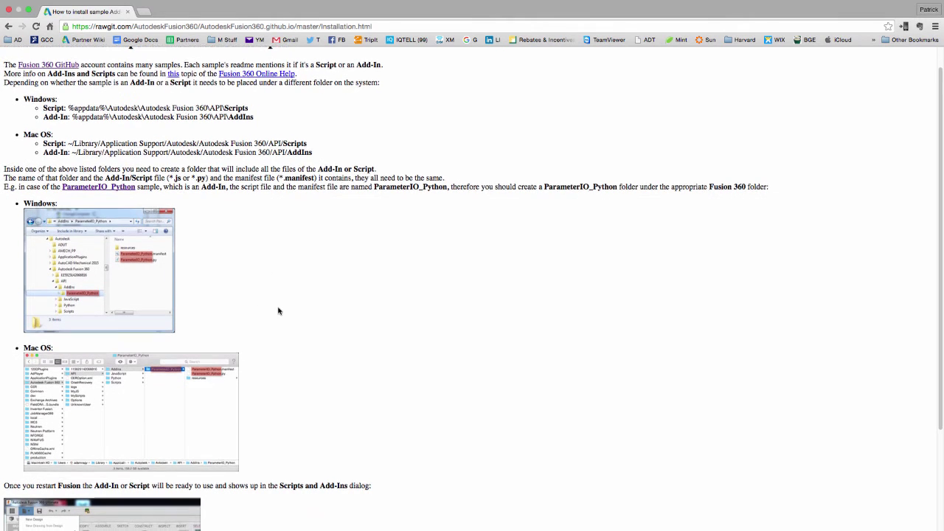
scroll(278, 310, down, 5)
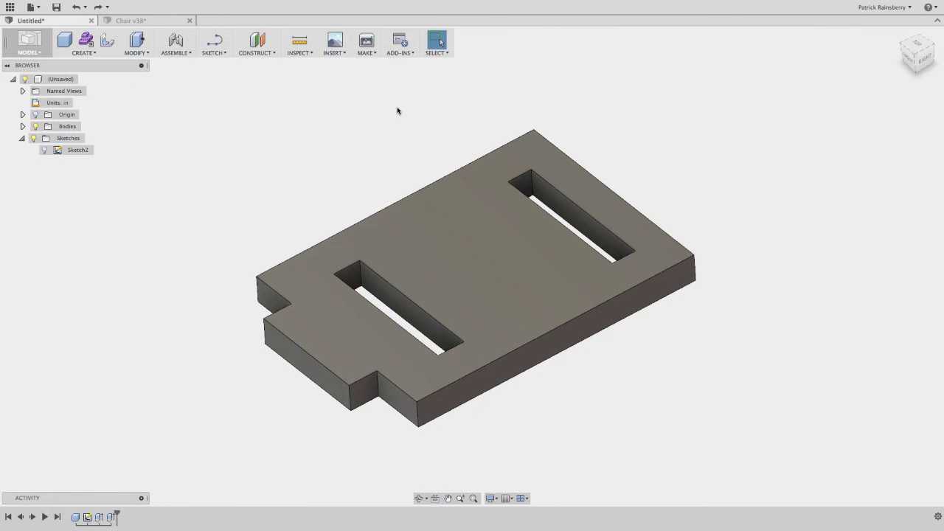
Run Dogbone from the Scripts and Add-Ins manager's Add-Ins list and confirm its command appears
click(402, 43)
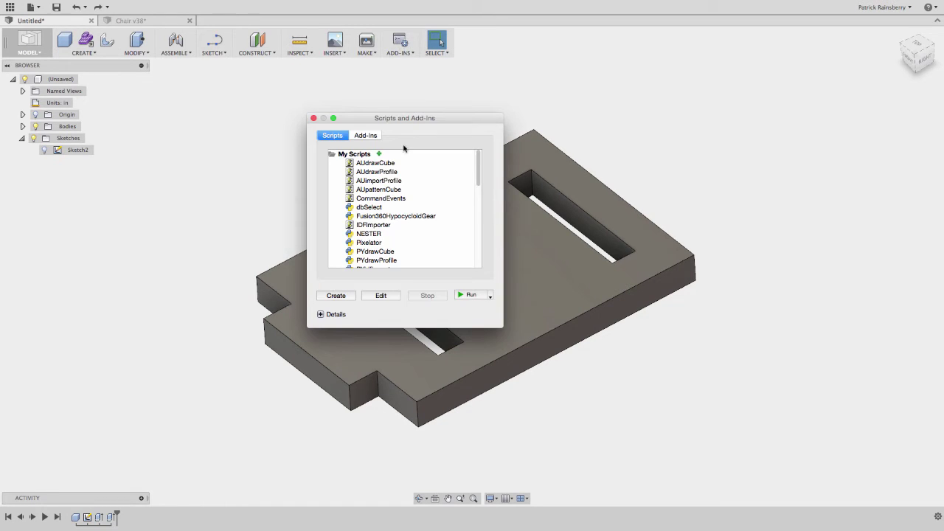
click(374, 138)
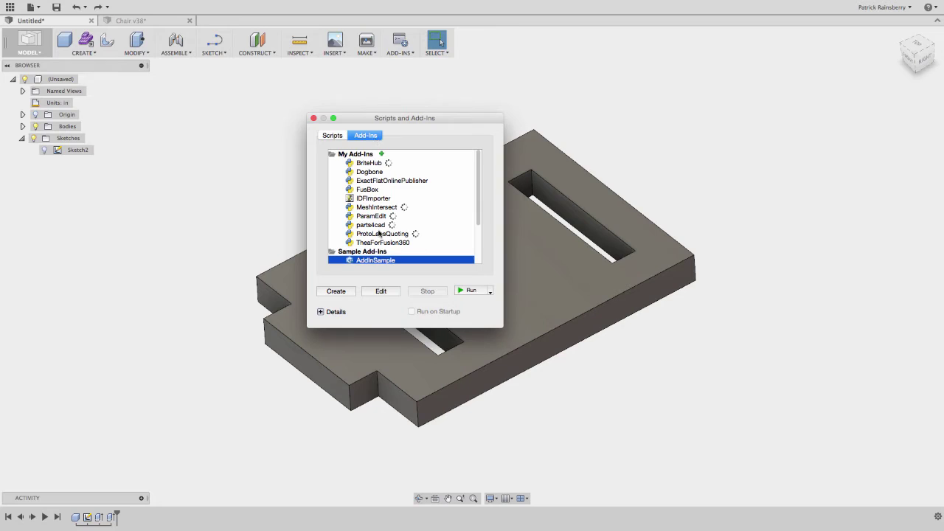
click(367, 172)
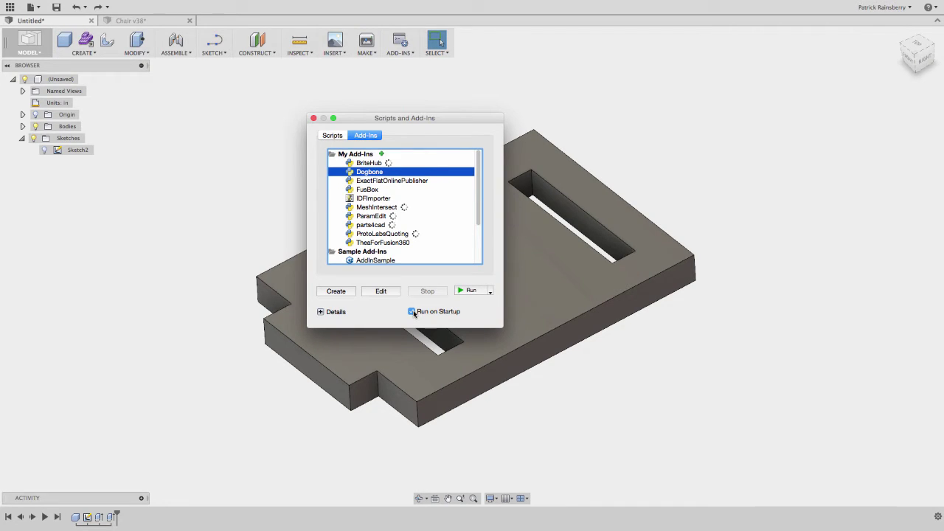
click(464, 292)
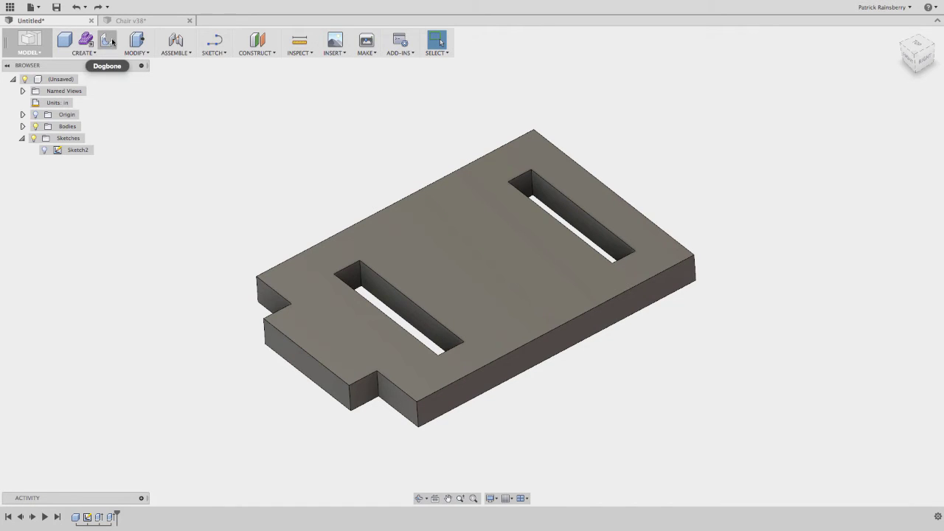
click(96, 53)
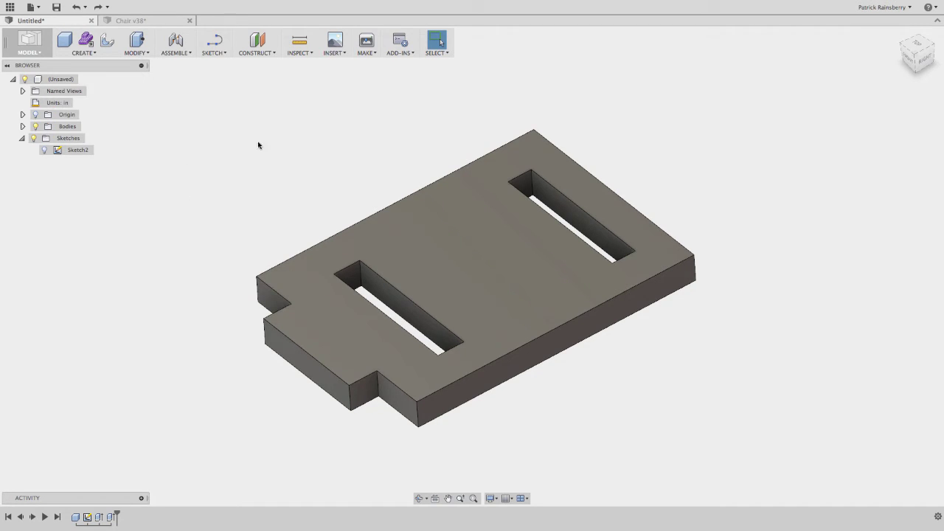
Cut trial 0.25 in dogbone reliefs at three slot and notch corners, then undo them
click(106, 42)
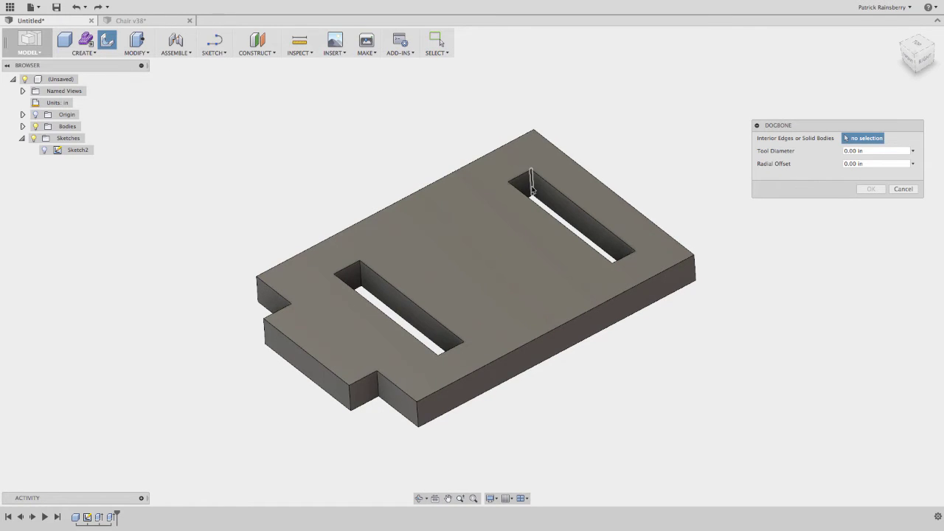
click(531, 184)
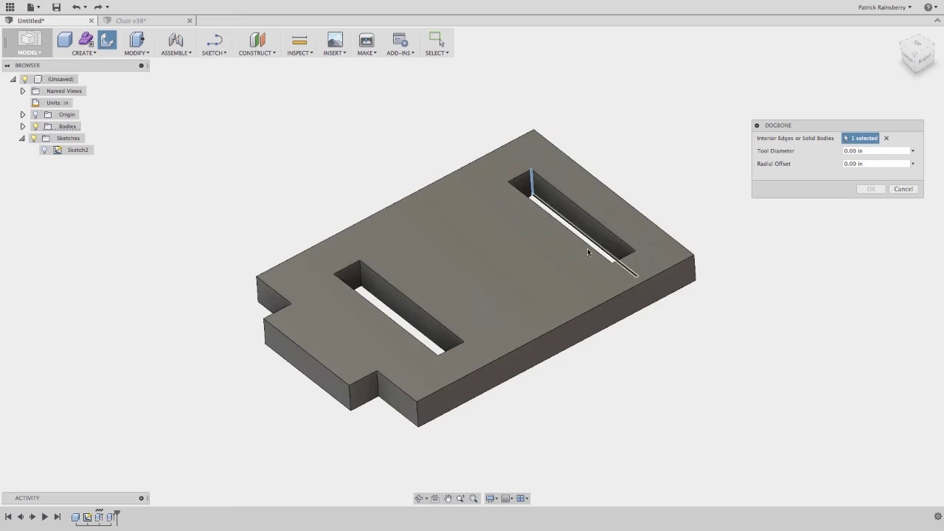
click(361, 274)
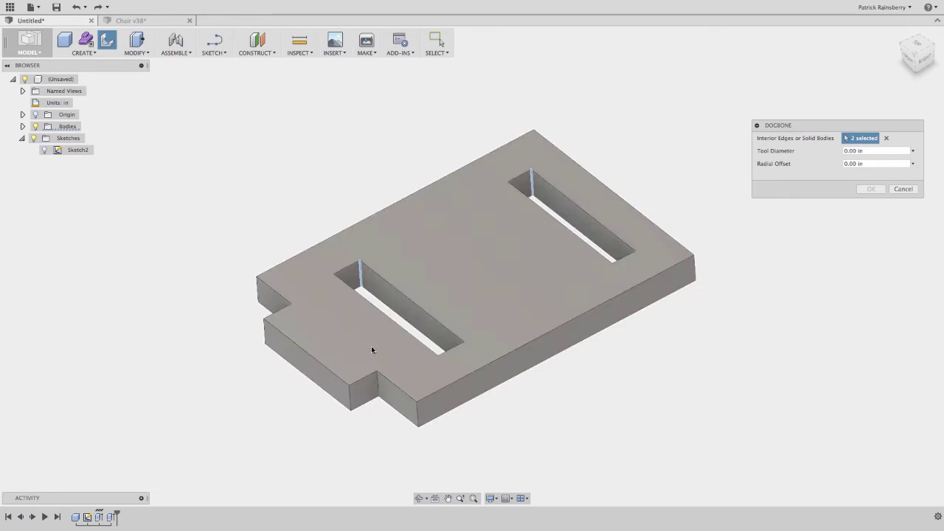
click(377, 382)
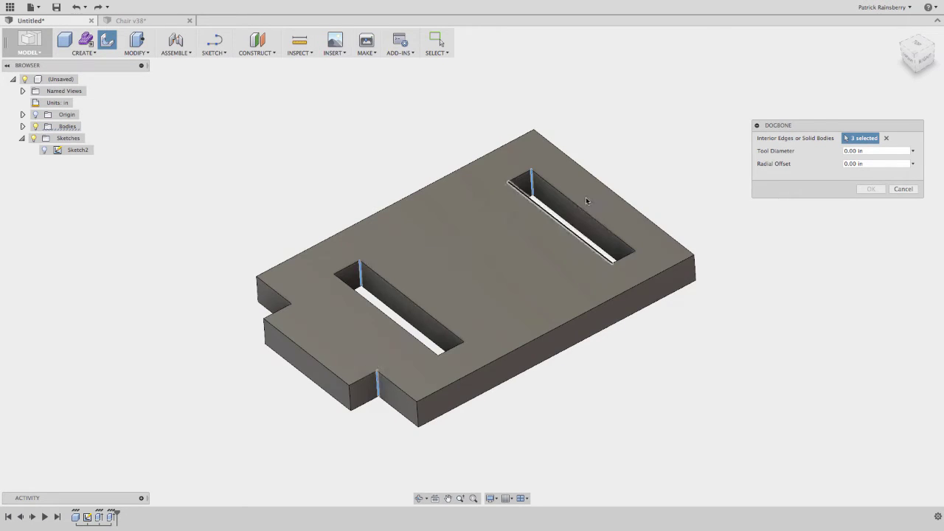
click(853, 152)
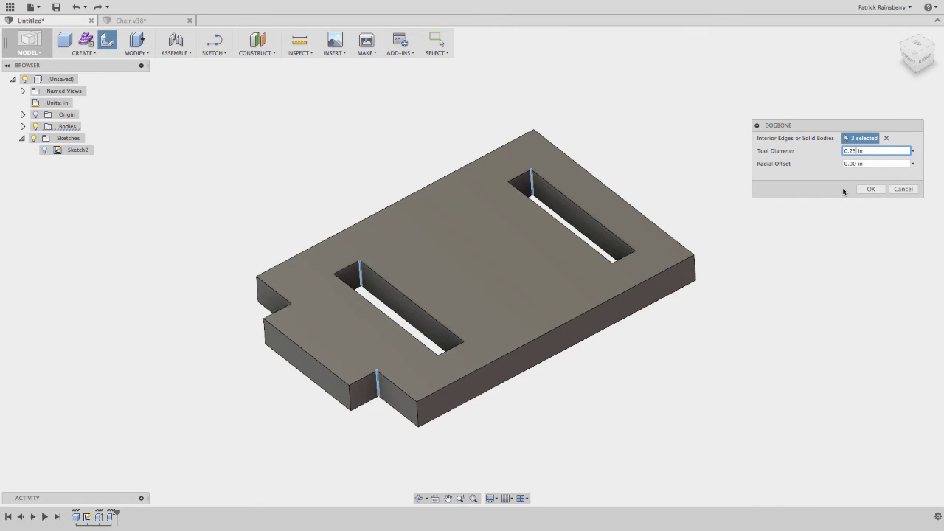
click(871, 190)
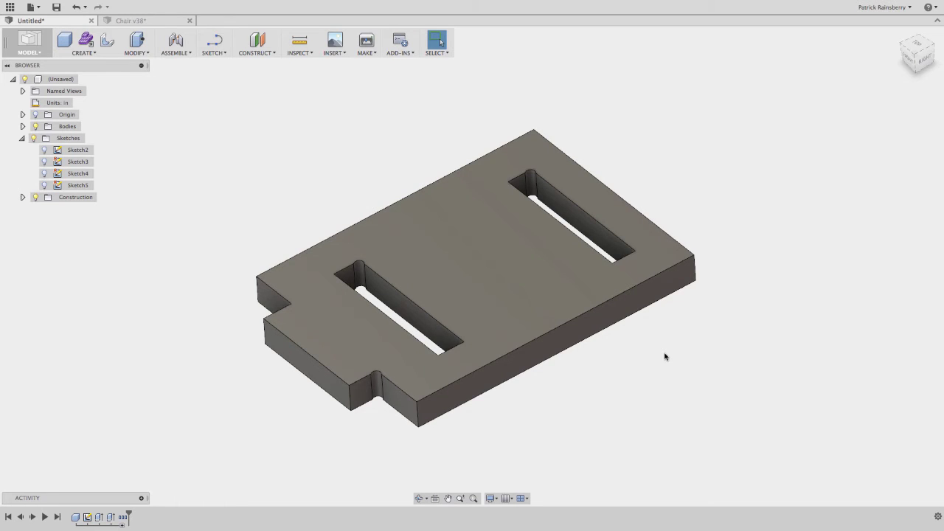
key(ctrl+z)
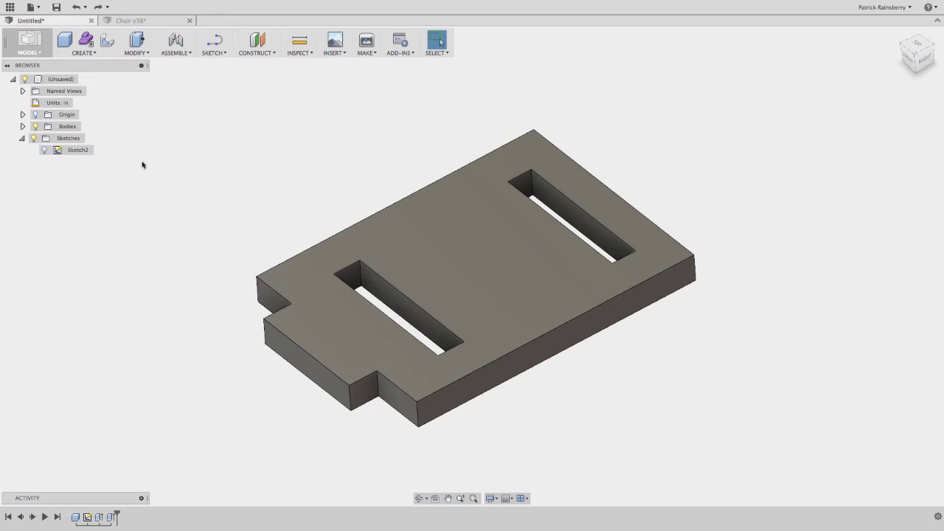
click(108, 43)
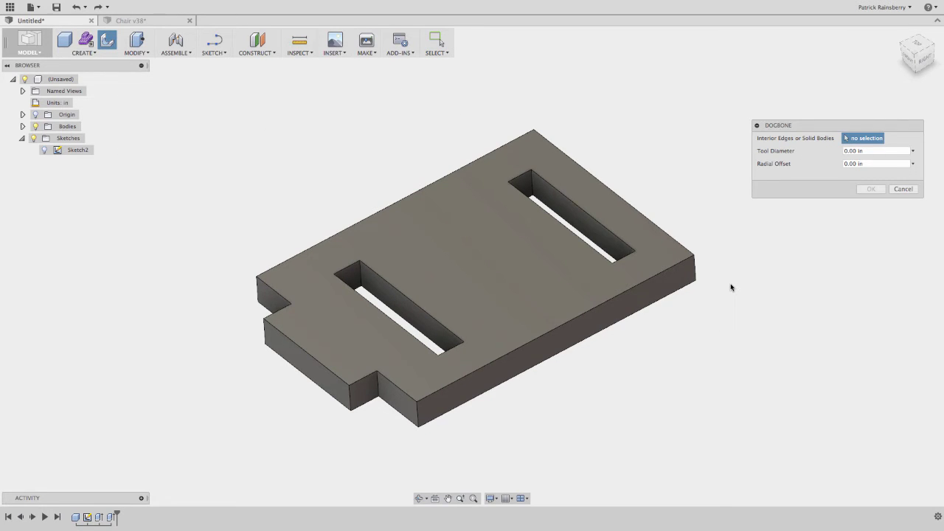
scroll(731, 288, up, 1)
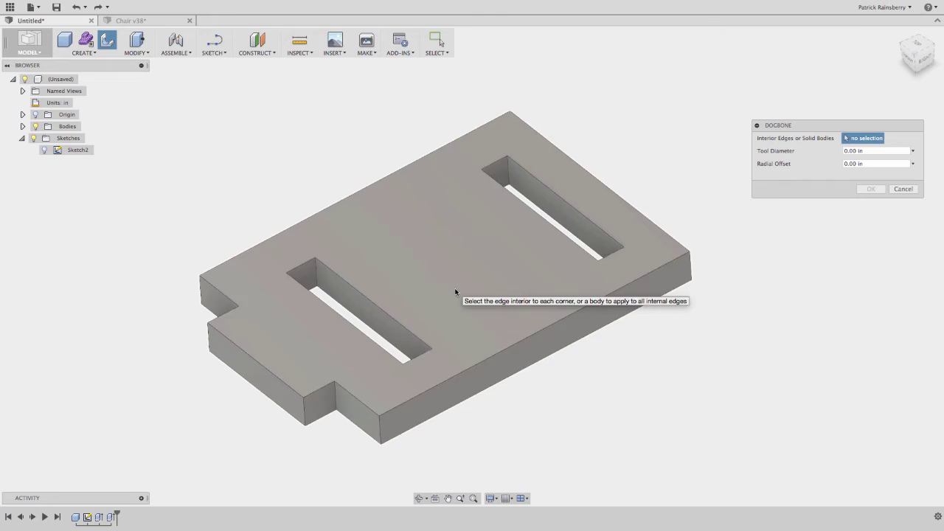
click(455, 291)
mouse_move(633, 402)
shift+middle_down()
mouse_move(623, 358)
mouse_move(627, 396)
shift+middle_up()
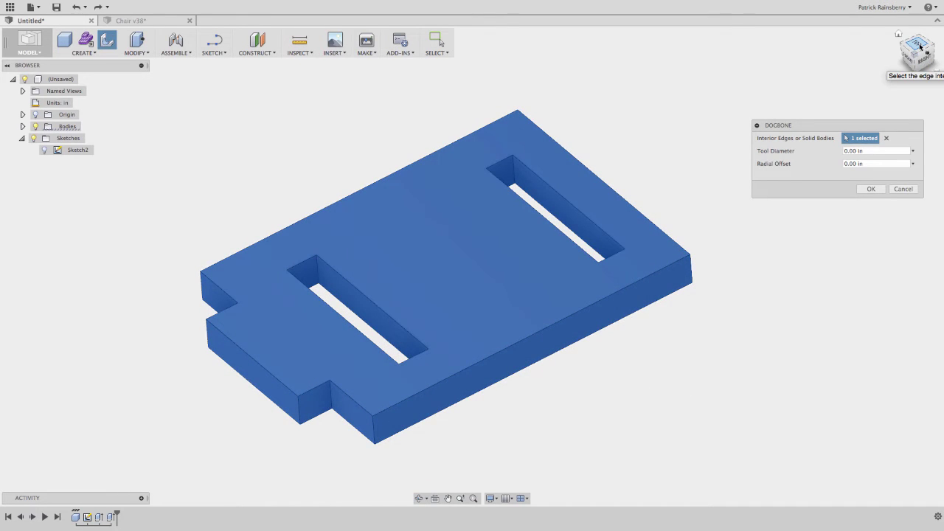
click(22, 115)
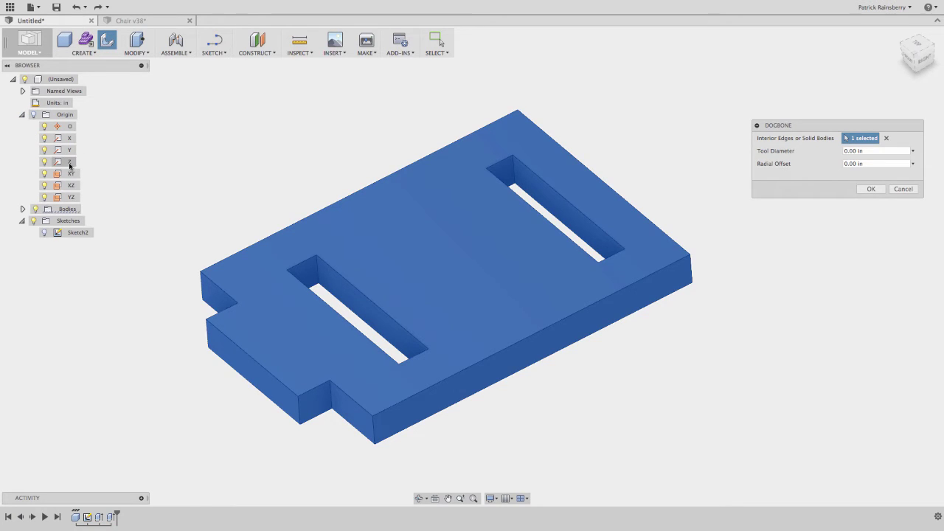
click(34, 116)
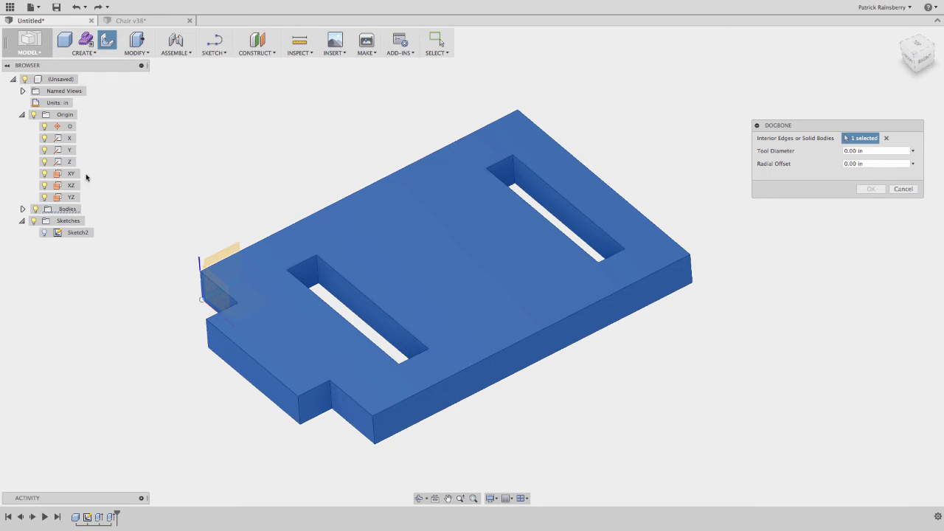
mouse_move(131, 230)
shift+middle_down()
mouse_move(142, 183)
mouse_move(105, 200)
shift+middle_up()
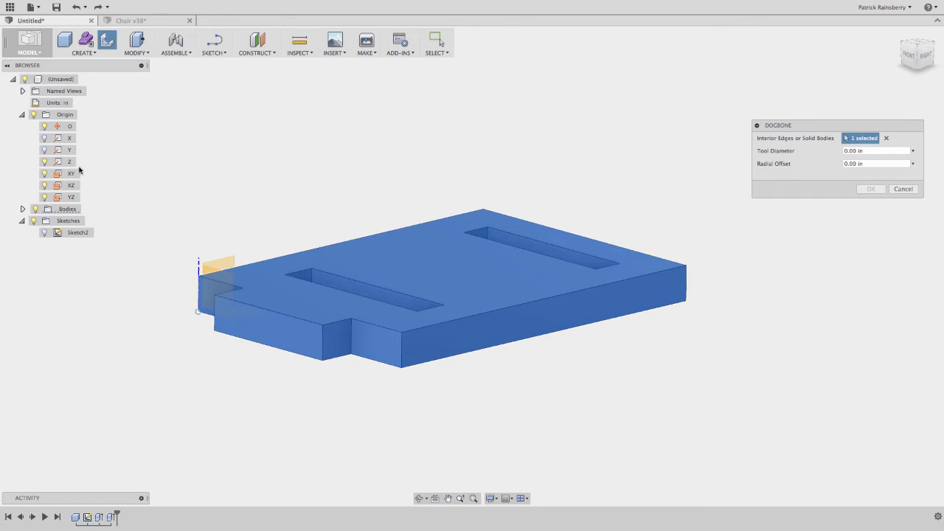
mouse_move(265, 181)
shift+middle_down()
mouse_move(228, 194)
mouse_move(244, 209)
mouse_move(260, 184)
shift+middle_up()
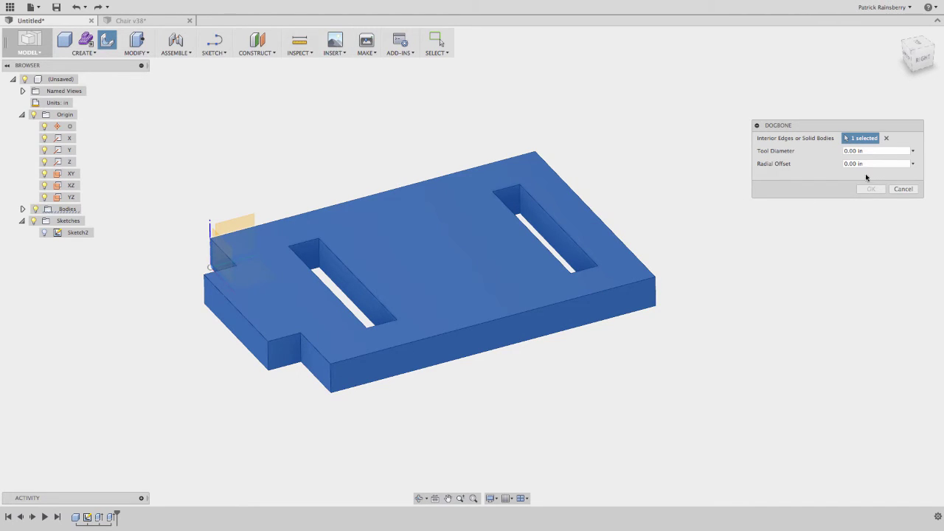
click(852, 150)
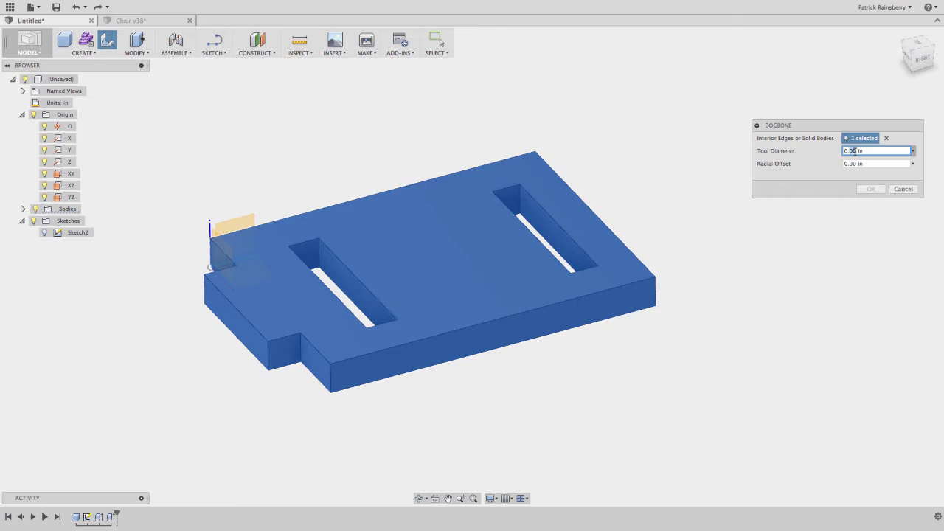
text(0.25)
click(871, 190)
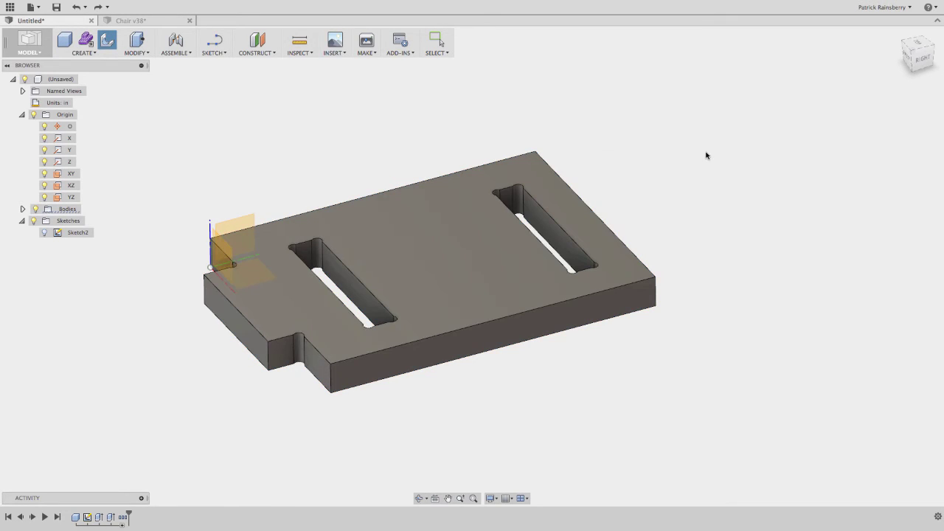
click(33, 116)
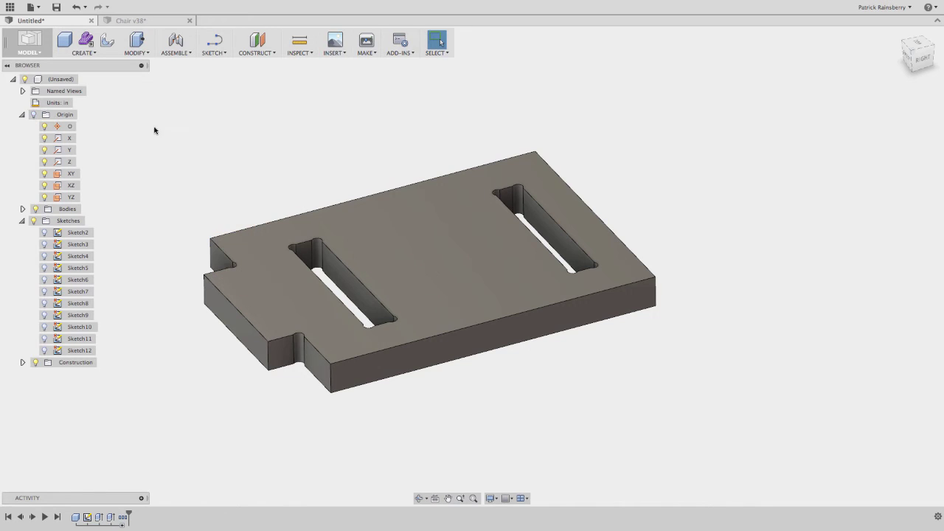
shift+middle_drag(270, 110, 256, 183)
drag(256, 183, 261, 120)
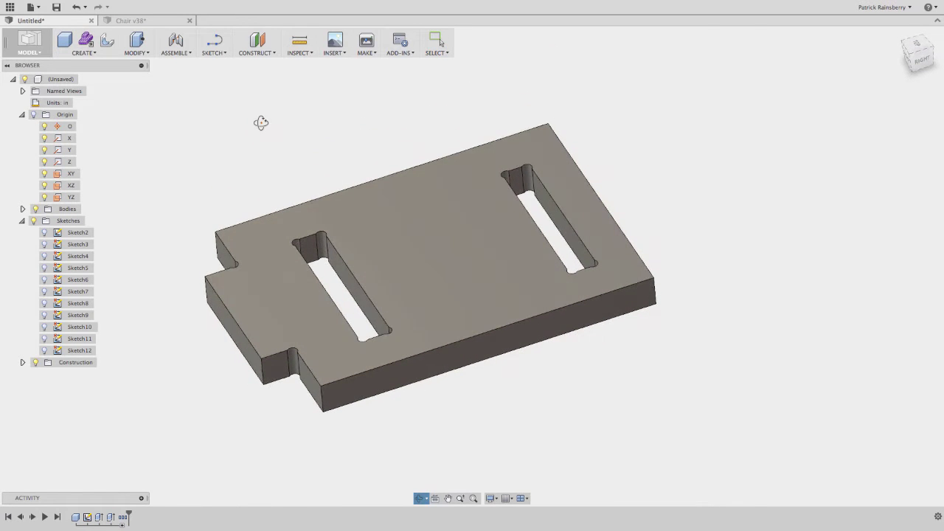
key(Escape)
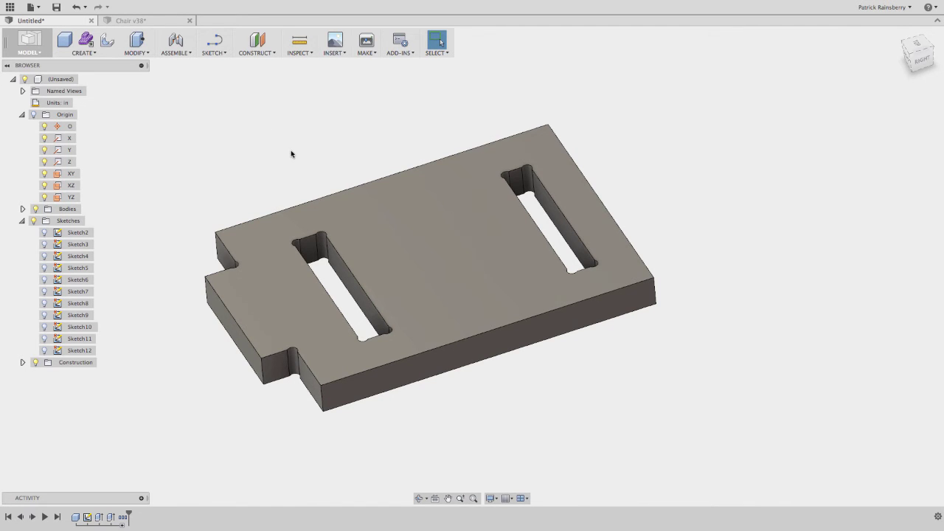
mouse_move(292, 153)
shift+middle_down()
mouse_move(298, 111)
mouse_move(293, 229)
shift+middle_up()
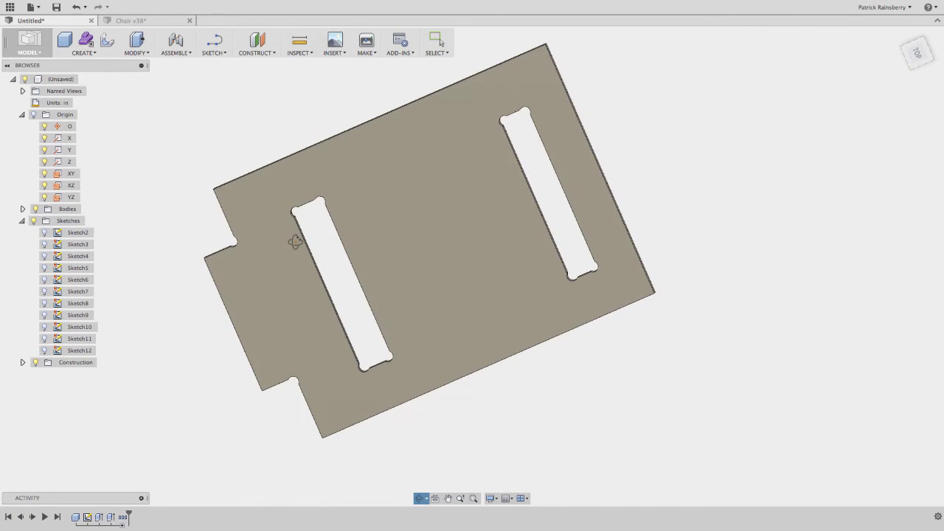
mouse_move(293, 229)
shift+middle_down()
mouse_move(280, 147)
mouse_move(304, 109)
mouse_move(305, 143)
shift+middle_up()
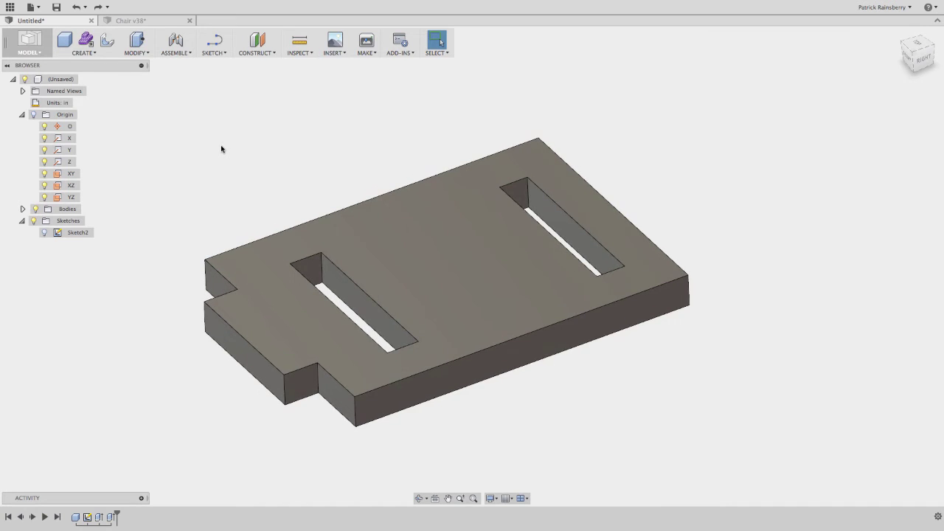
Add a user parameter named 'cutter' with expression 0.25 in via Change Parameters
click(142, 55)
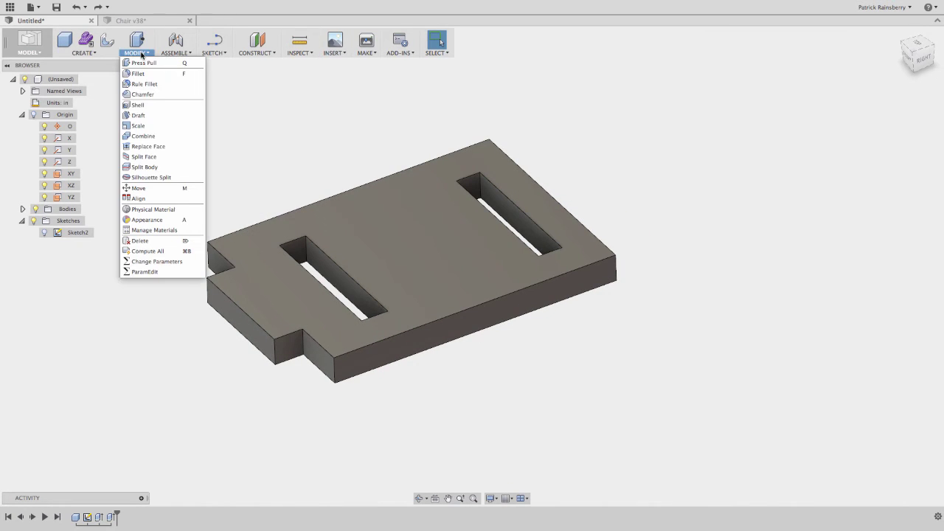
click(151, 261)
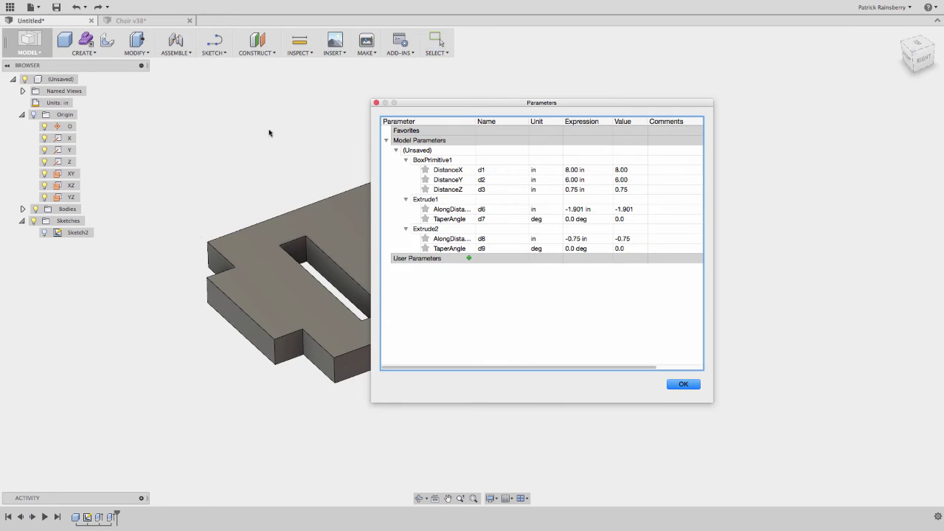
click(468, 259)
text(cutter)
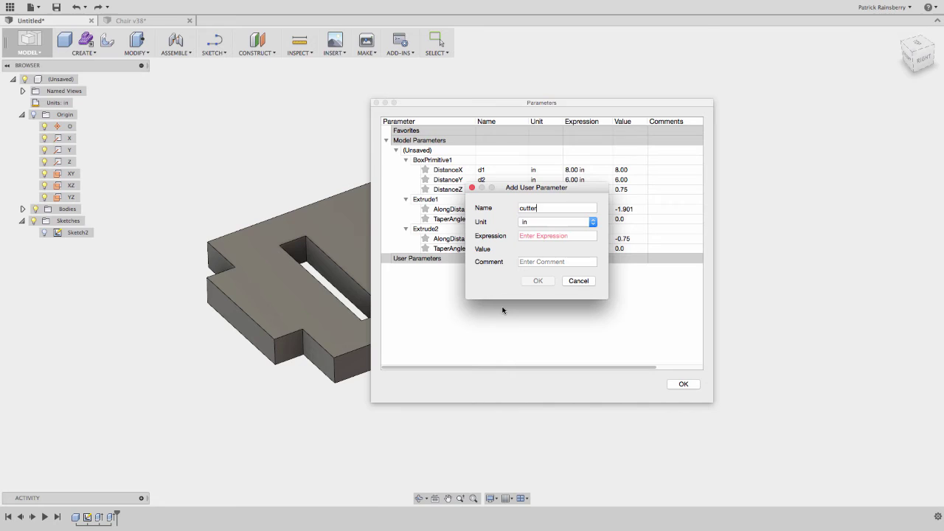
key(Tab)
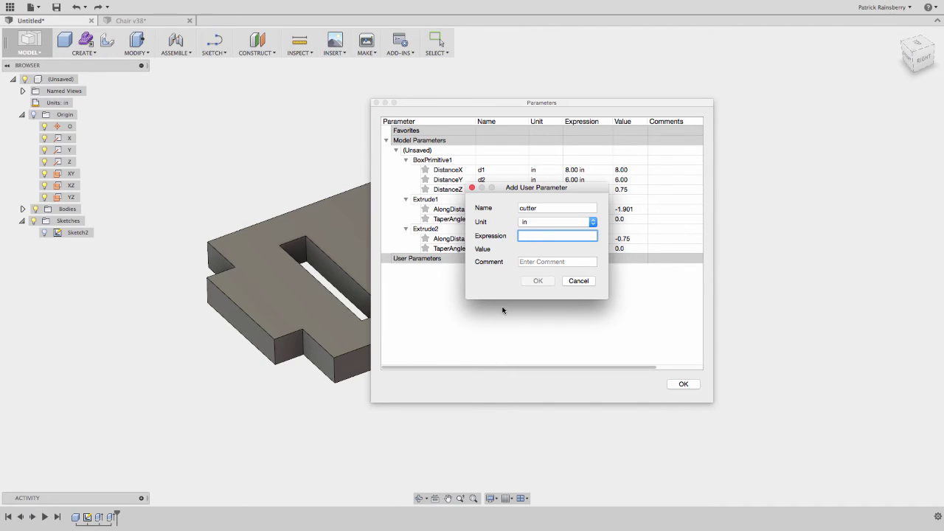
text(.25)
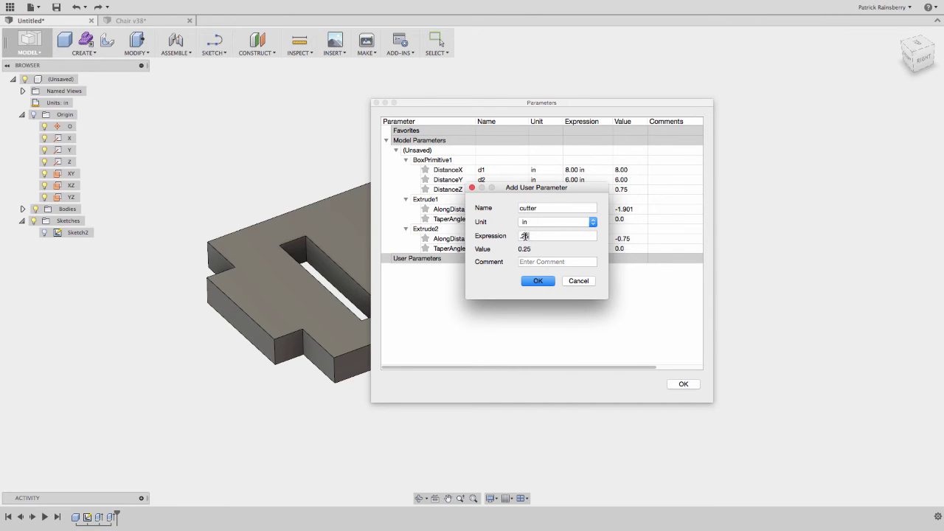
click(543, 283)
Apply dogbone reliefs to the whole plate body with the tool diameter set to 'cutter'
click(681, 384)
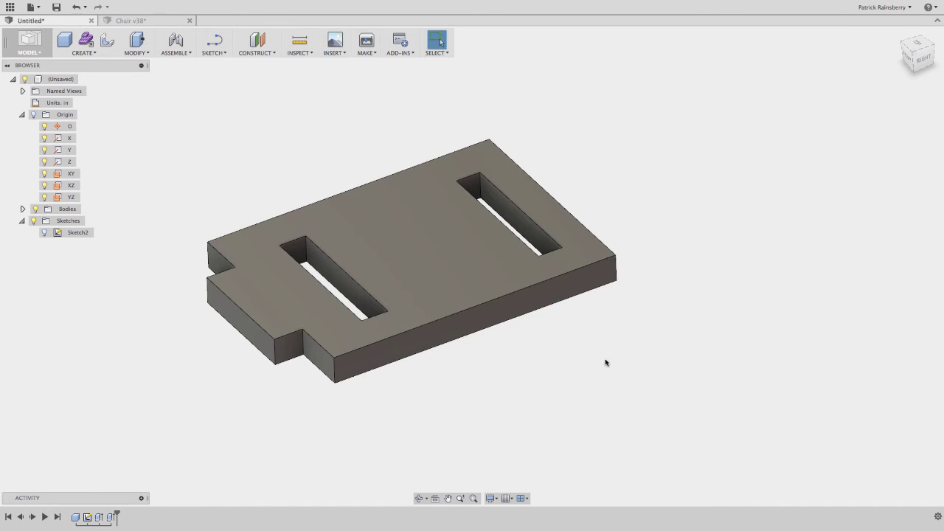
click(101, 38)
click(374, 246)
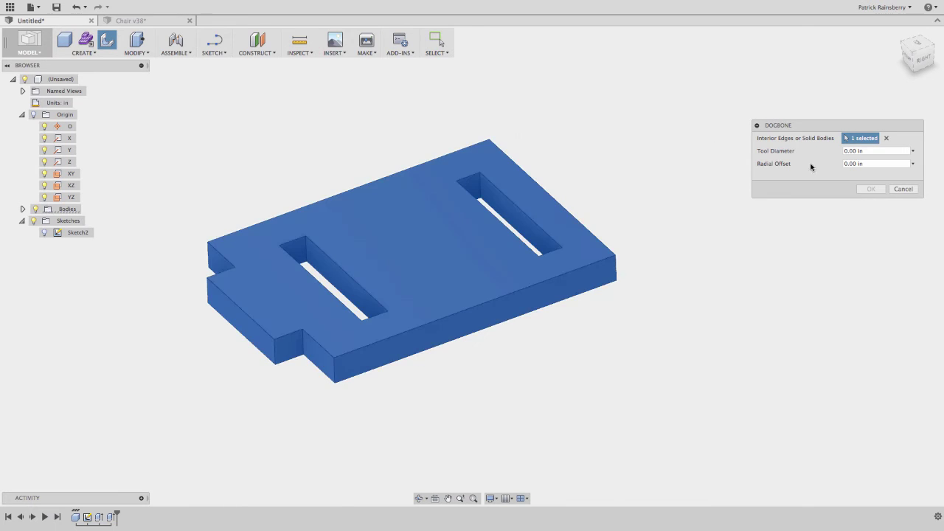
click(845, 151)
text(r)
click(869, 188)
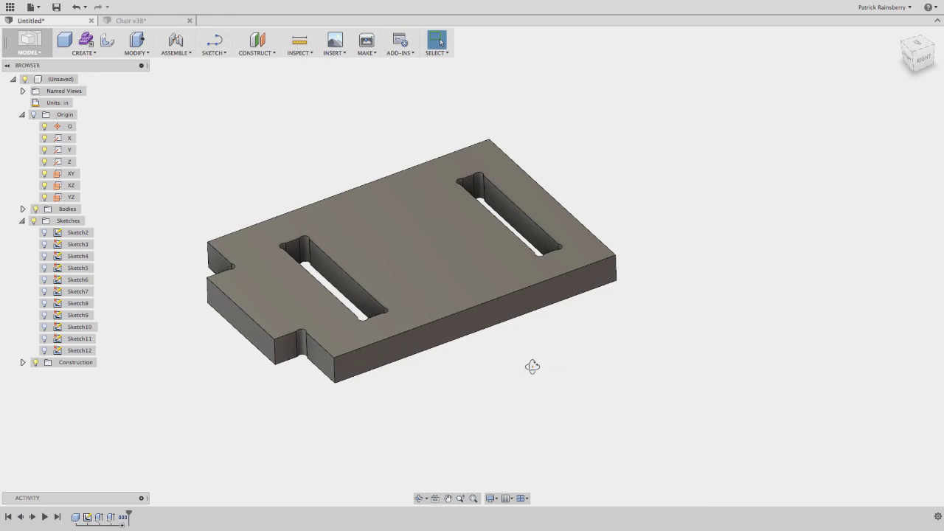
shift+middle_drag(531, 364, 531, 403)
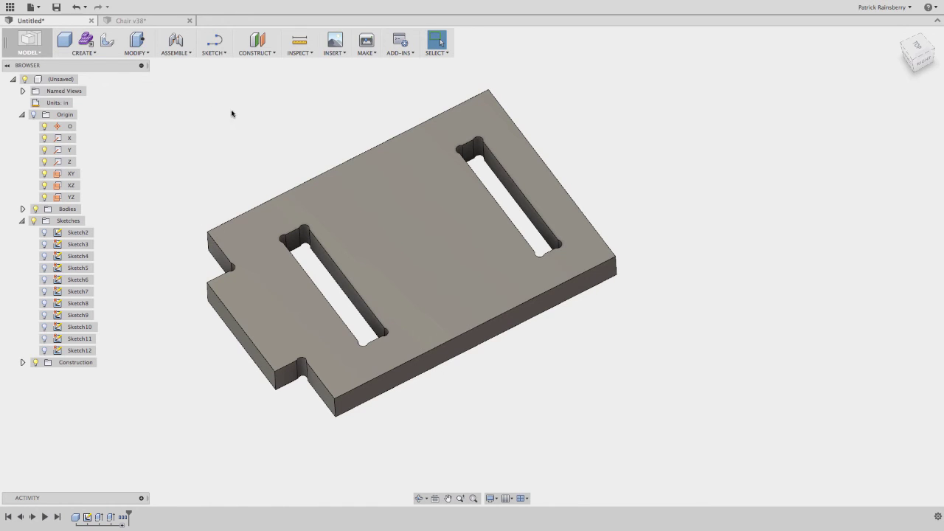
Change the cutter user parameter's expression to 0.375 in
click(145, 56)
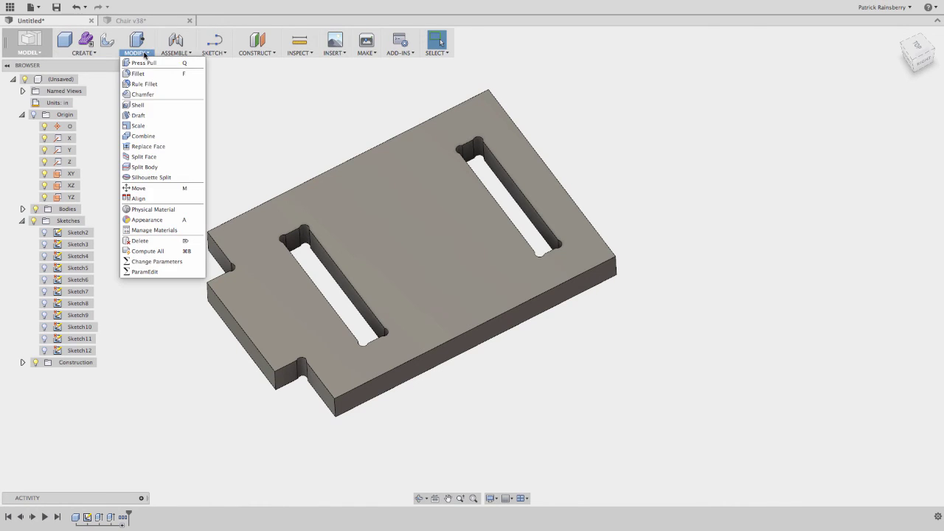
click(147, 261)
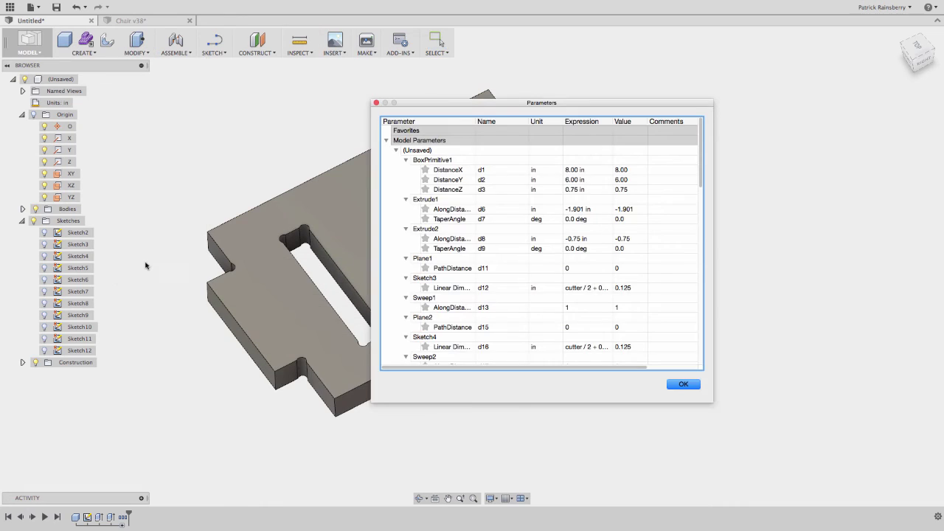
click(386, 141)
mouse_move(451, 160)
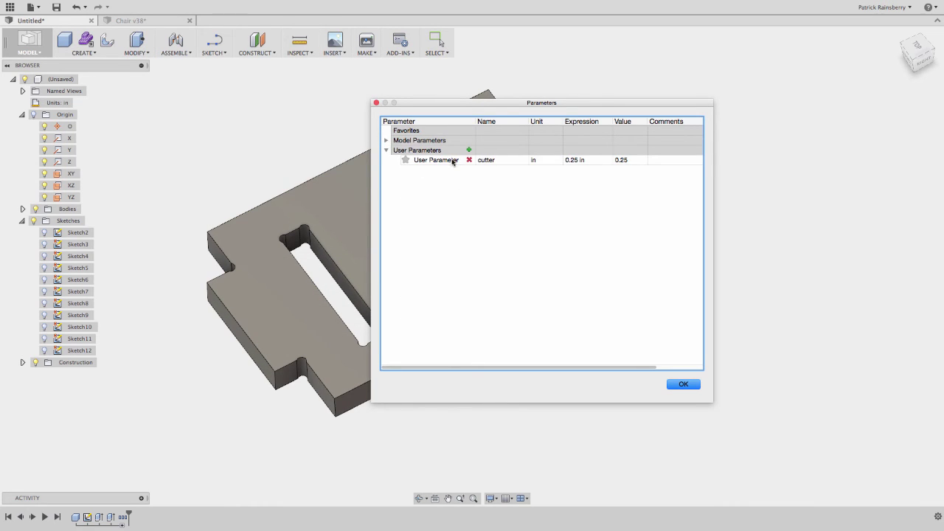
click(580, 162)
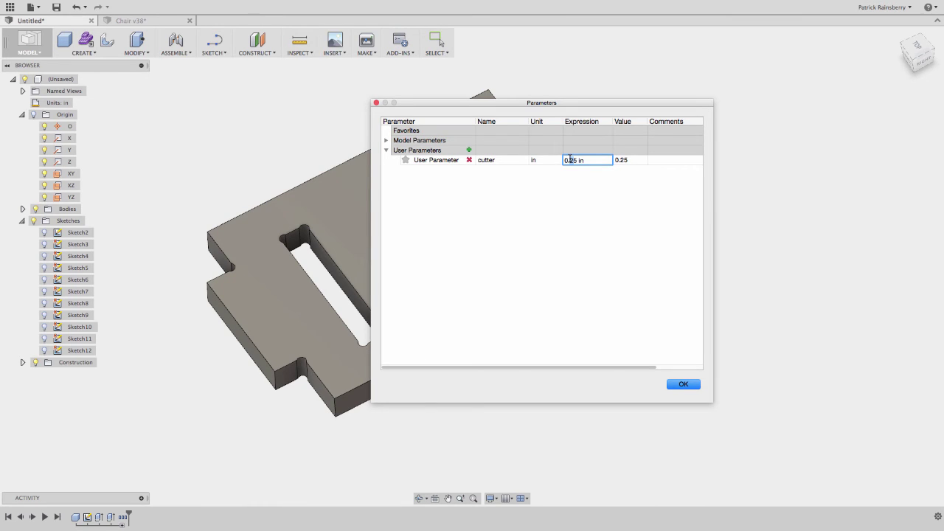
double_click(570, 159)
text(0.375)
click(684, 384)
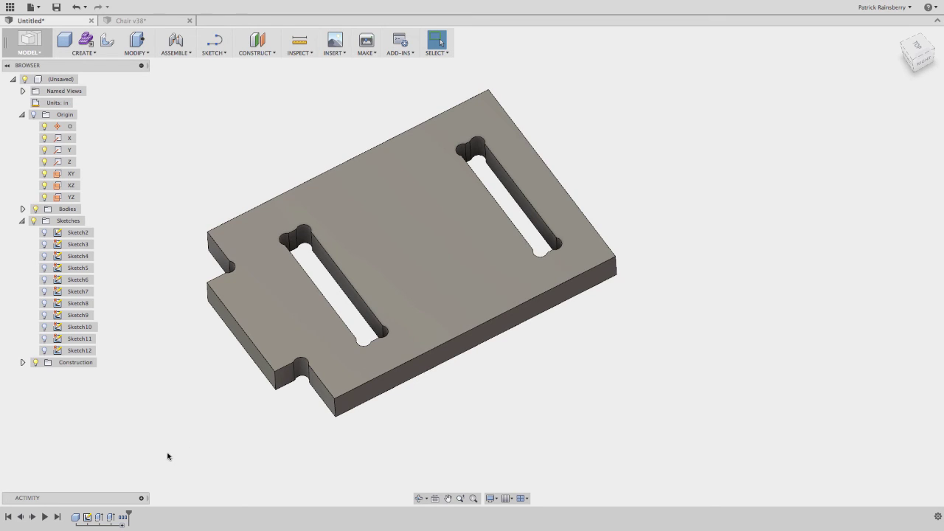
Edit Sketch2, lasso-select the right slot, and undo its accidental deletion
click(77, 232)
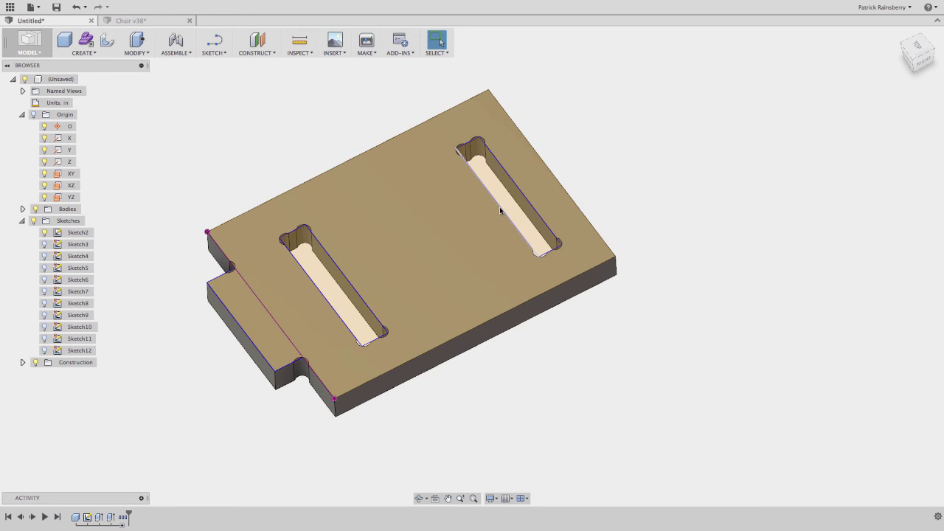
click(443, 239)
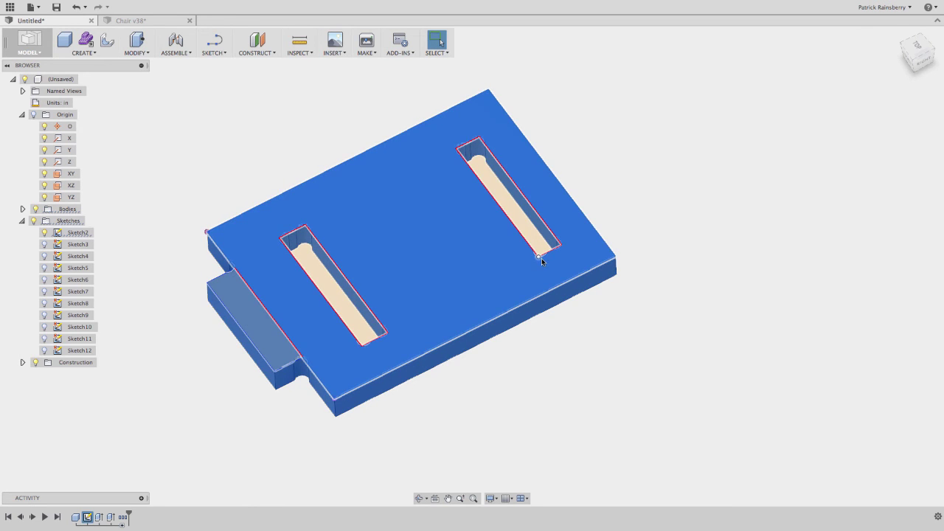
click(531, 249)
click(367, 193)
click(442, 294)
click(556, 254)
key(Delete)
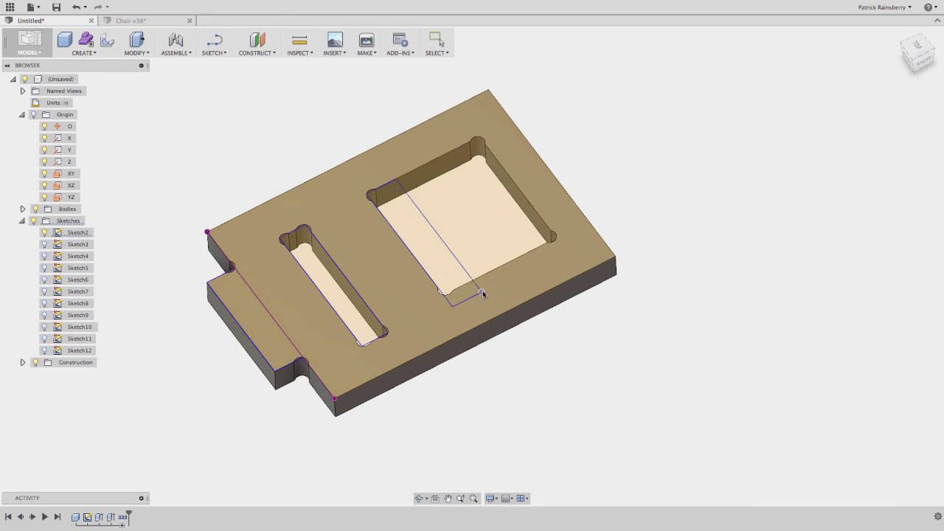
key(ctrl+z)
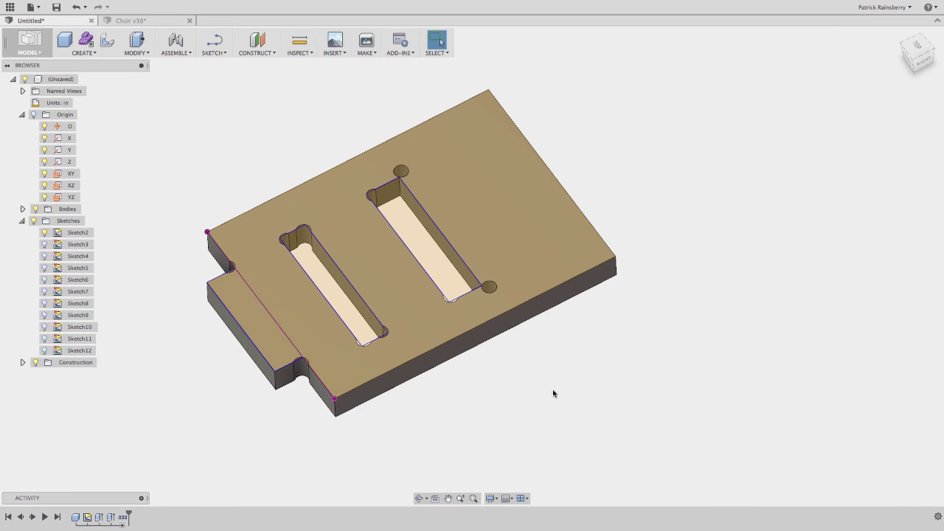
mouse_move(123, 517)
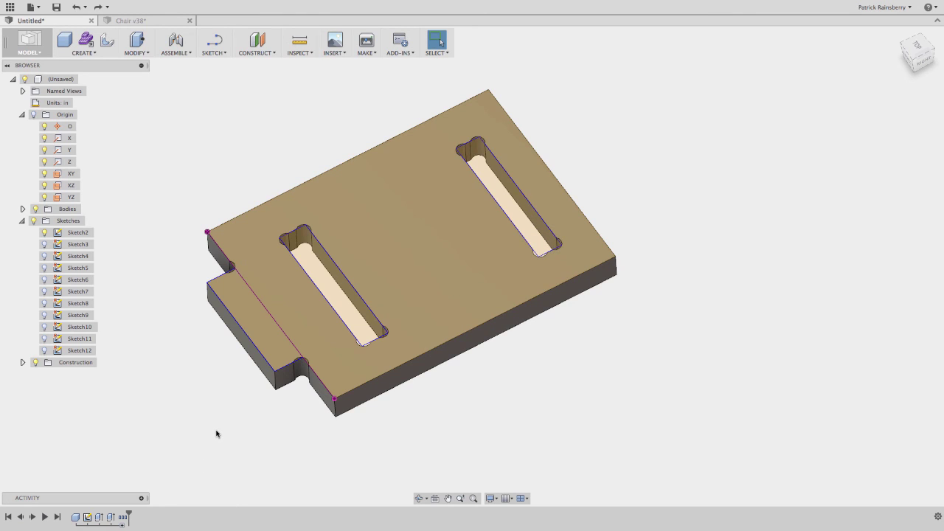
Delete the dogbone timeline group together with its features and sketches
right_click(123, 519)
click(150, 483)
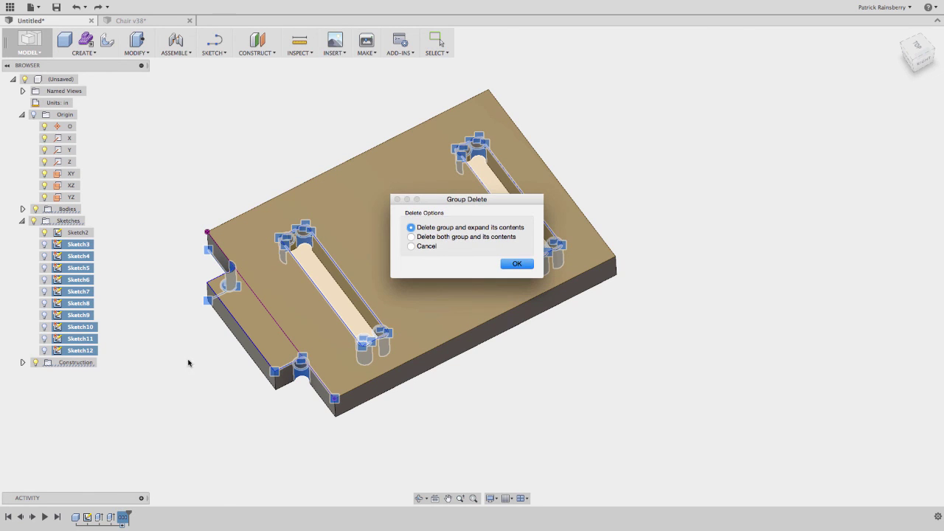
click(450, 239)
click(516, 263)
Draw a new narrow rectangular slot nearer the plate's centre
key(r)
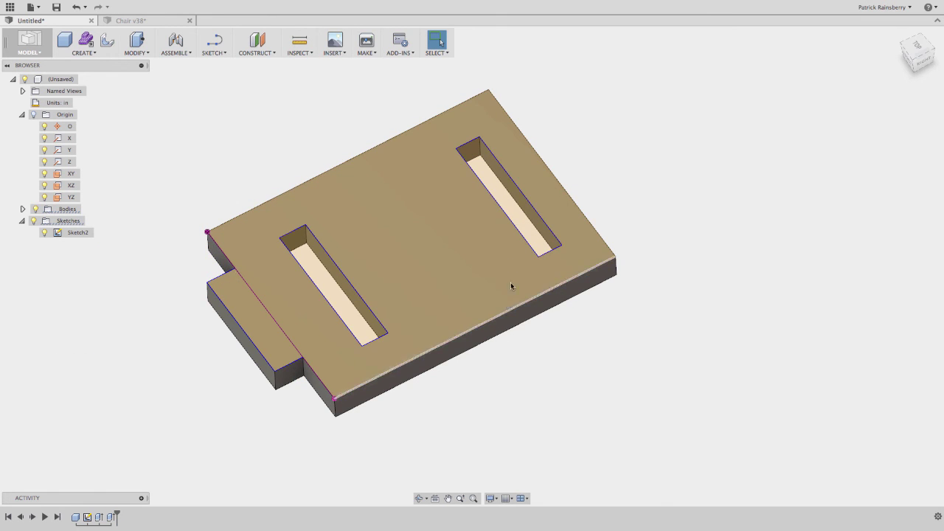
click(543, 252)
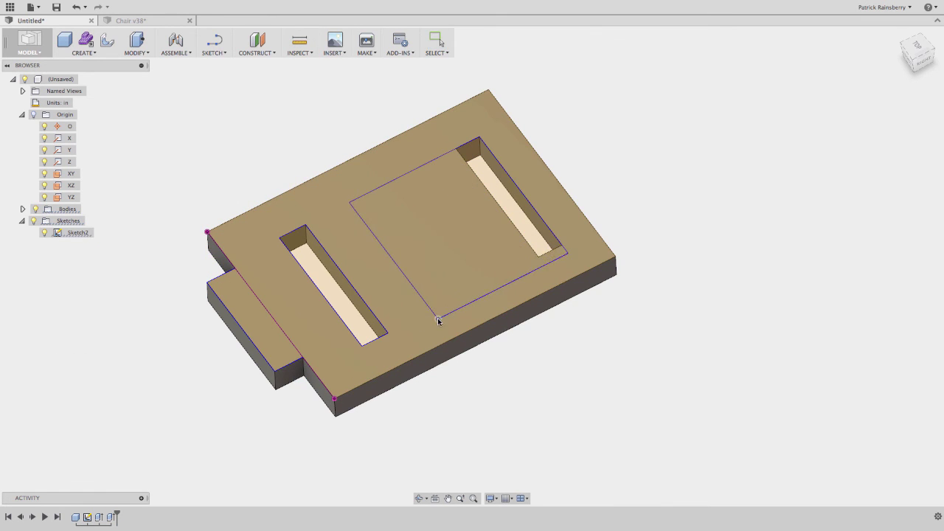
click(438, 309)
drag(561, 248, 477, 286)
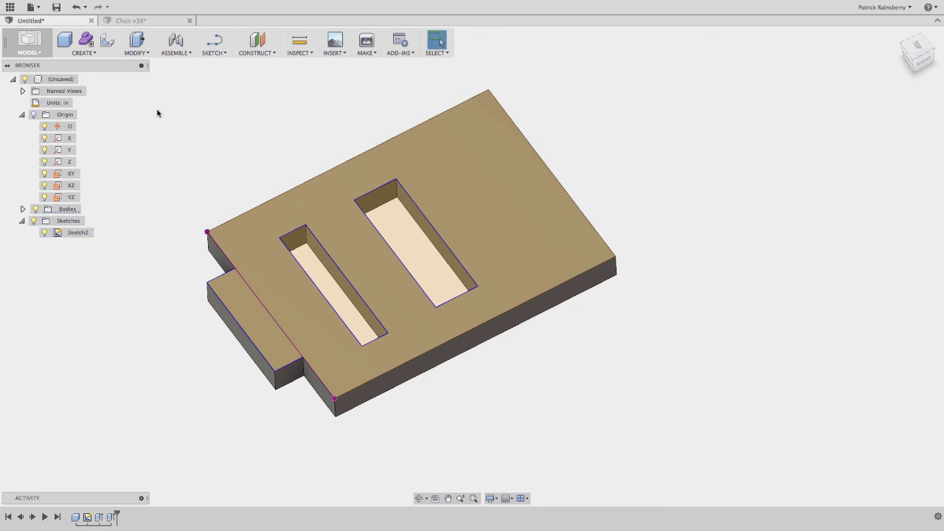
Hide Sketch2 and add dogbones to every inner corner of the plate body, with Tool Diameter set to 'cutter'
click(44, 232)
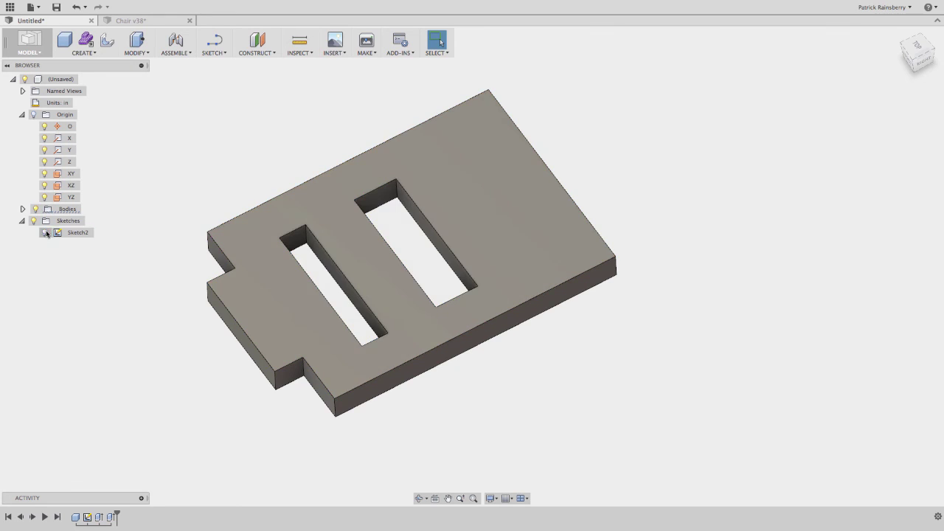
click(107, 41)
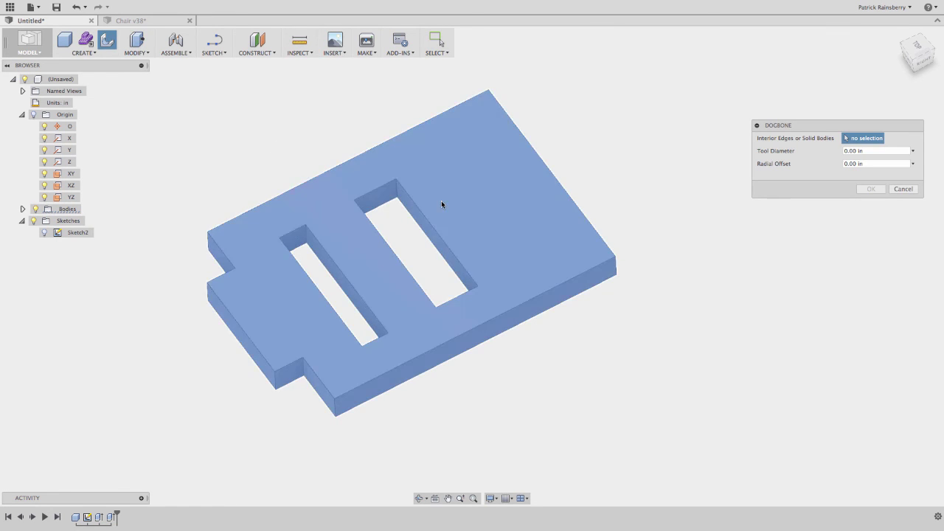
click(440, 200)
click(854, 150)
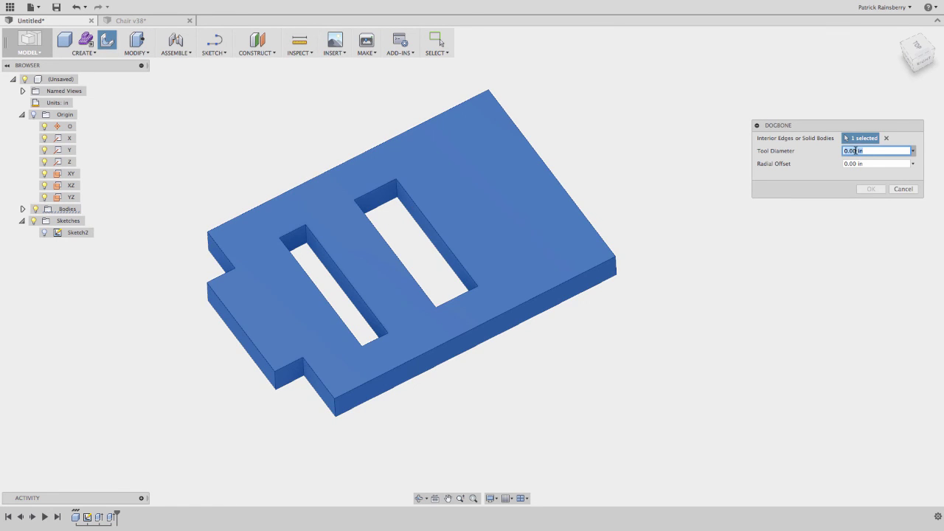
text(cutter)
key(Return)
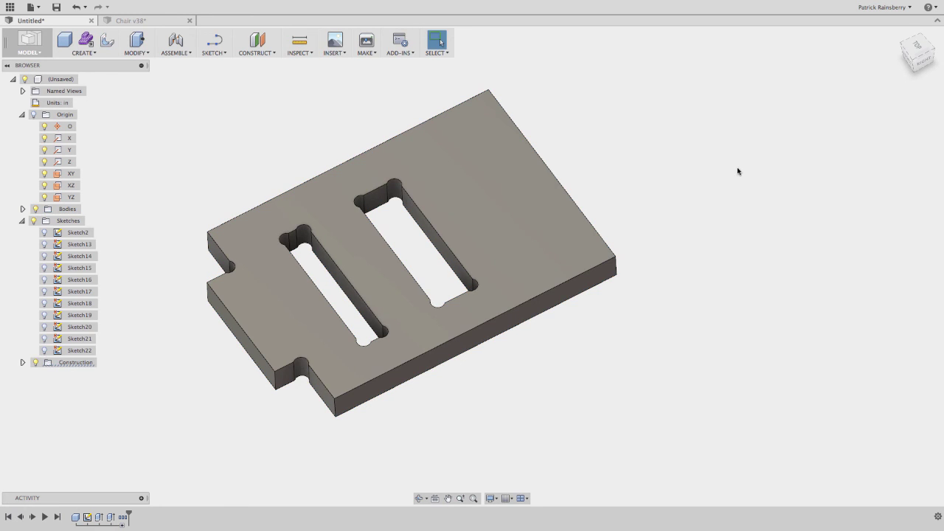